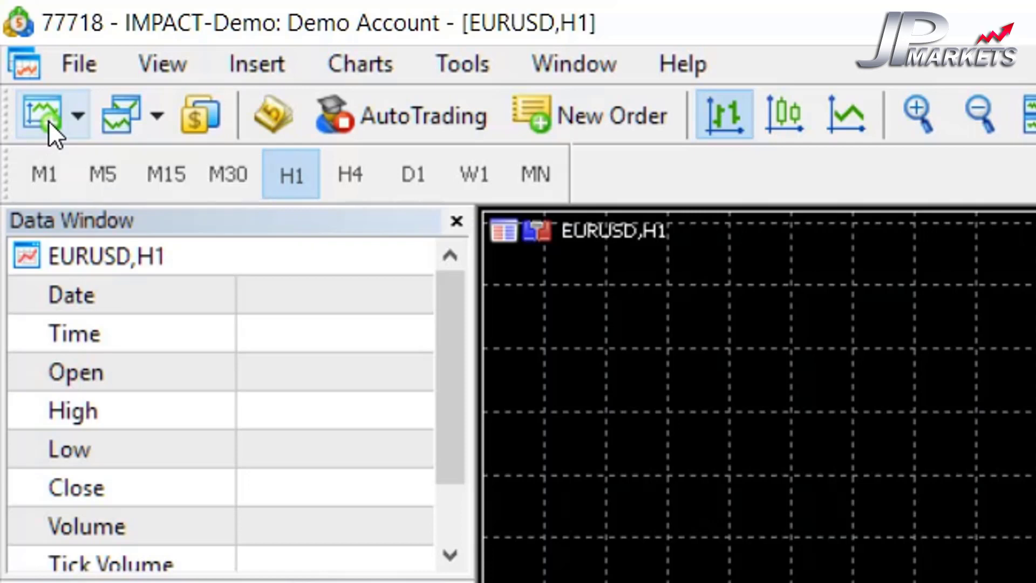
Step: Show the Forex symbols available for a new chart, such as EURCHF, EURJPY and GBPJPY
left_click(48, 121)
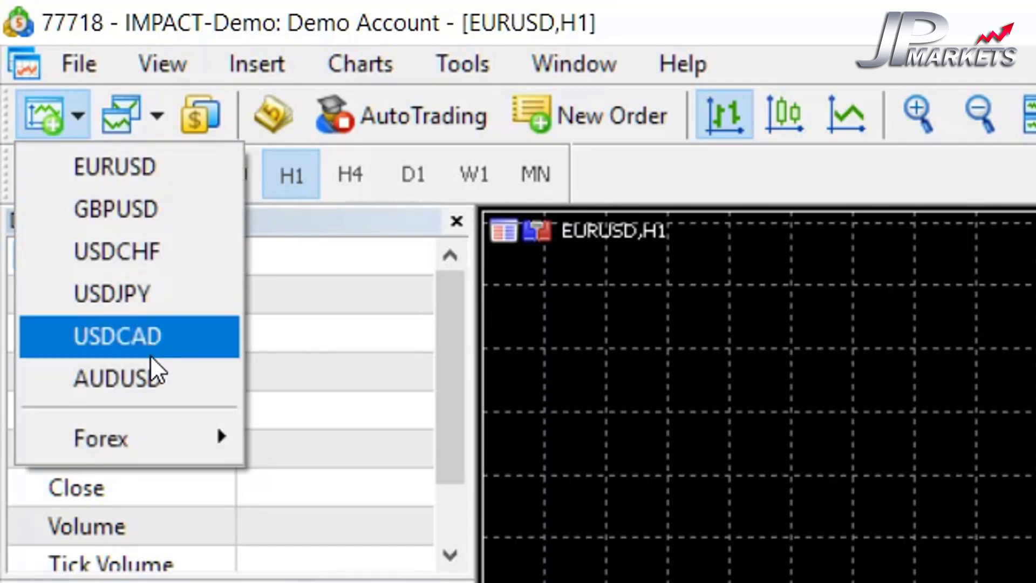
mouse_move(141, 436)
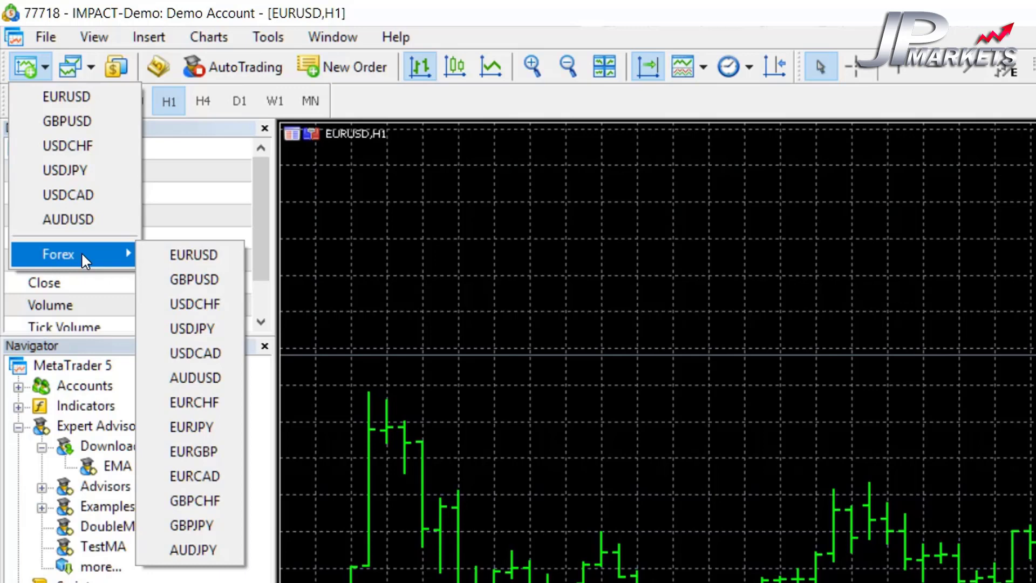
Step: Open a new EURCHF H1 chart, view the USDJPY, USDCHF and GBPUSD charts, then return to EURCHF
left_click(203, 415)
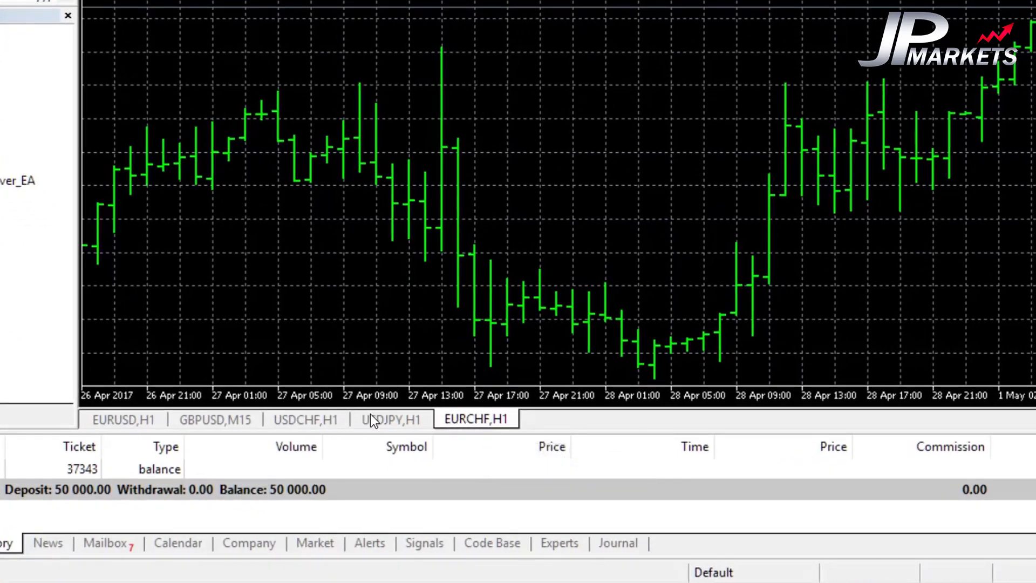
left_click(379, 418)
left_click(310, 419)
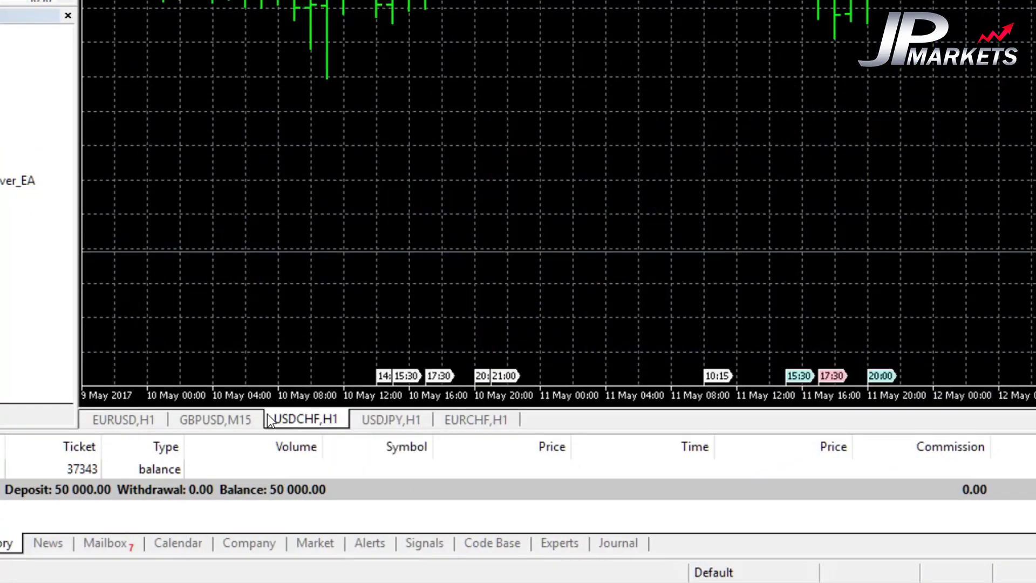
left_click(209, 421)
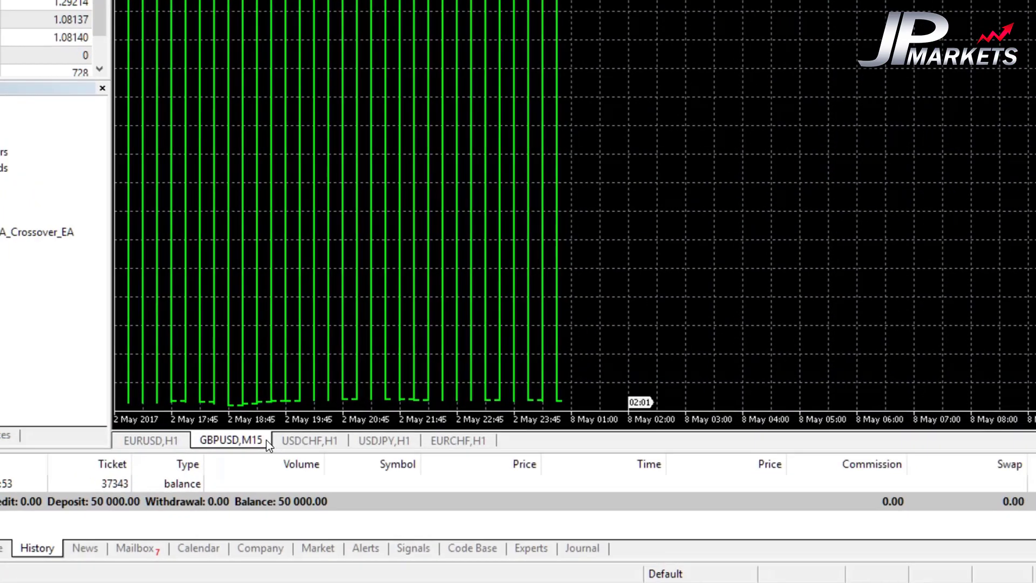
left_click(458, 441)
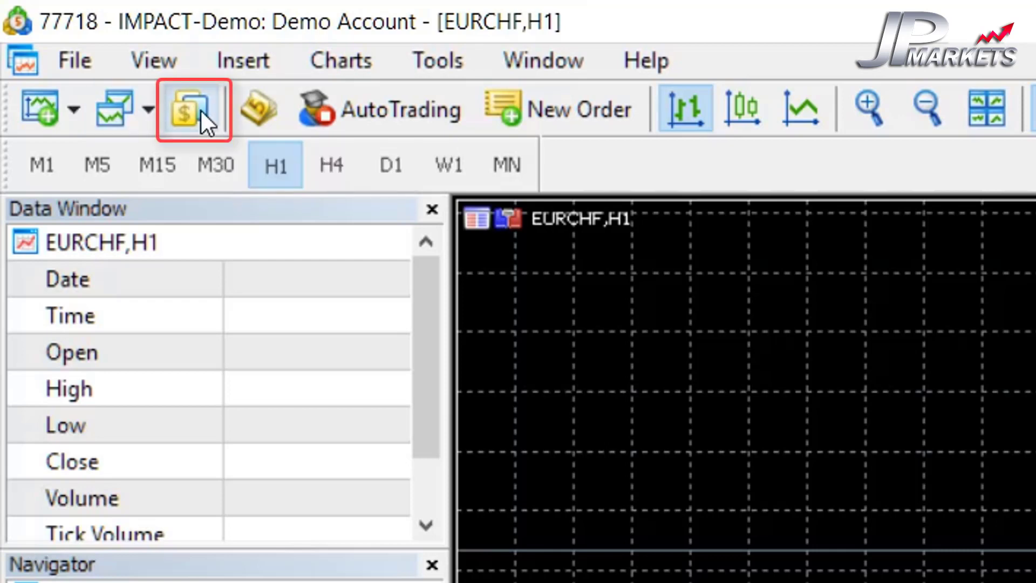
Step: Open the Symbols window, move it up and left, and expand the Forex group
left_click(200, 110)
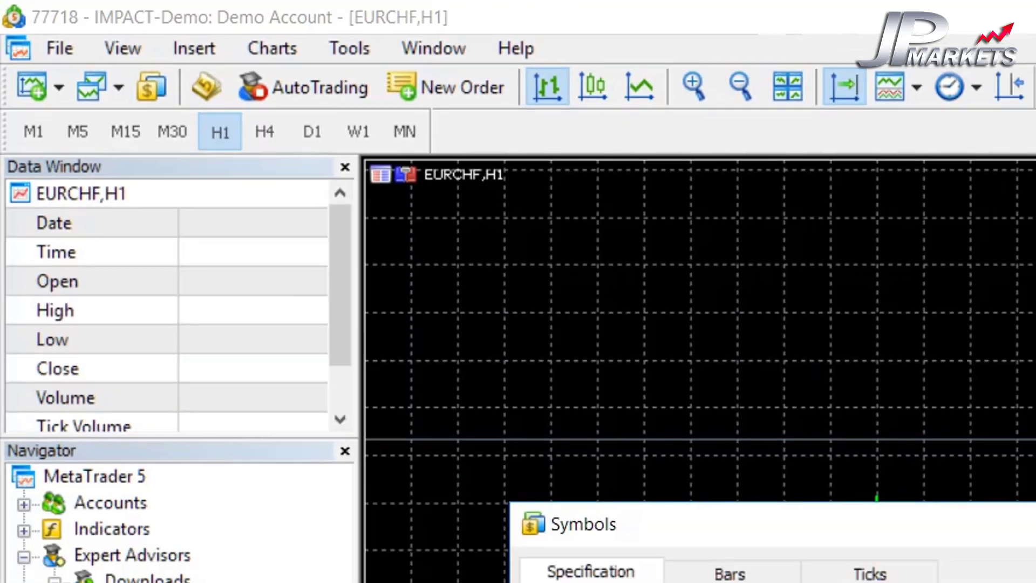
left_click_drag(490, 245, 407, 140)
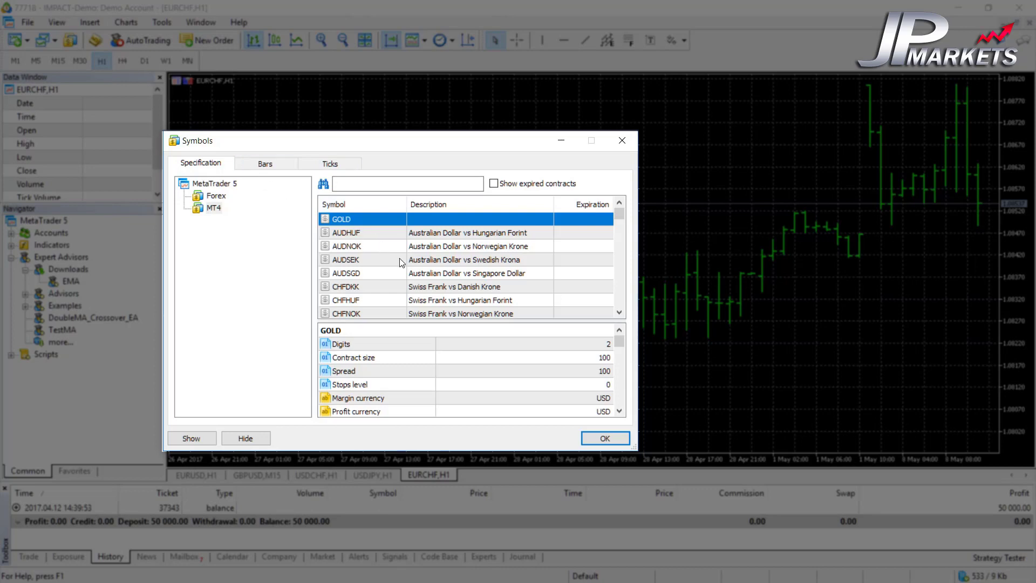
left_click(214, 183)
left_click(221, 197)
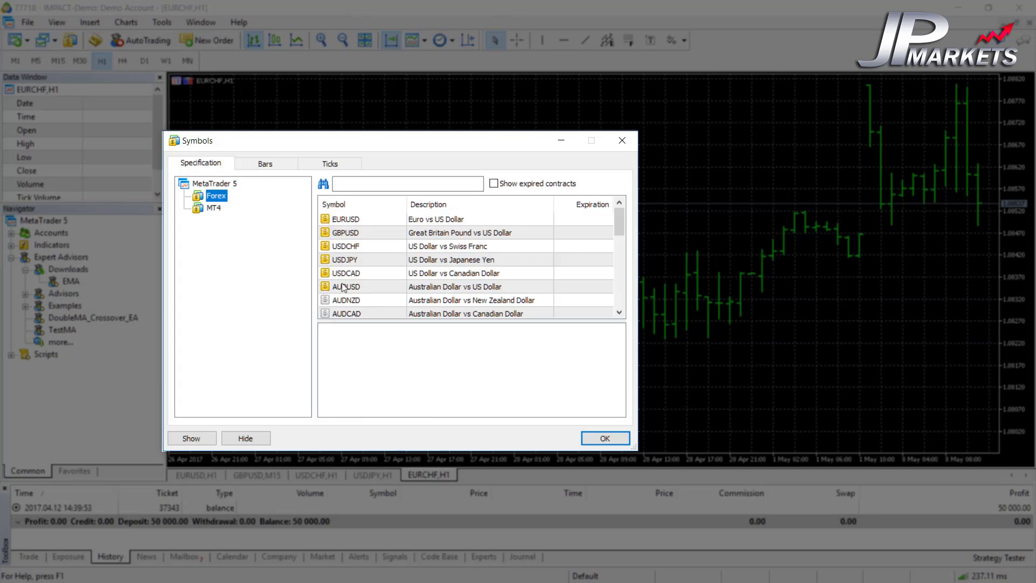
Step: Browse the Forex pairs and view the AUDNZD specification (5 digits, contract size 100000)
scroll(347, 283, "down", 2)
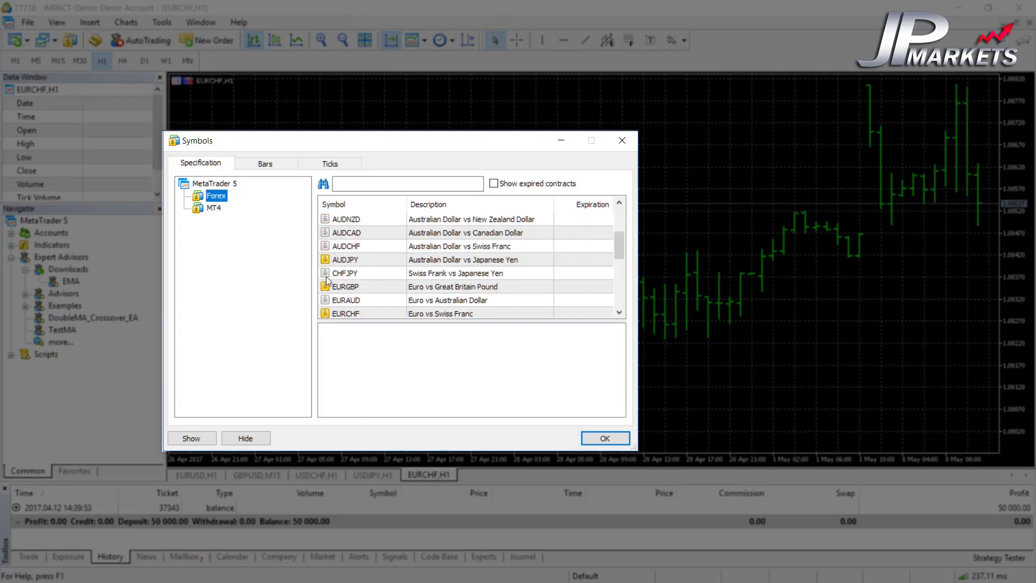
scroll(332, 277, "down", 1)
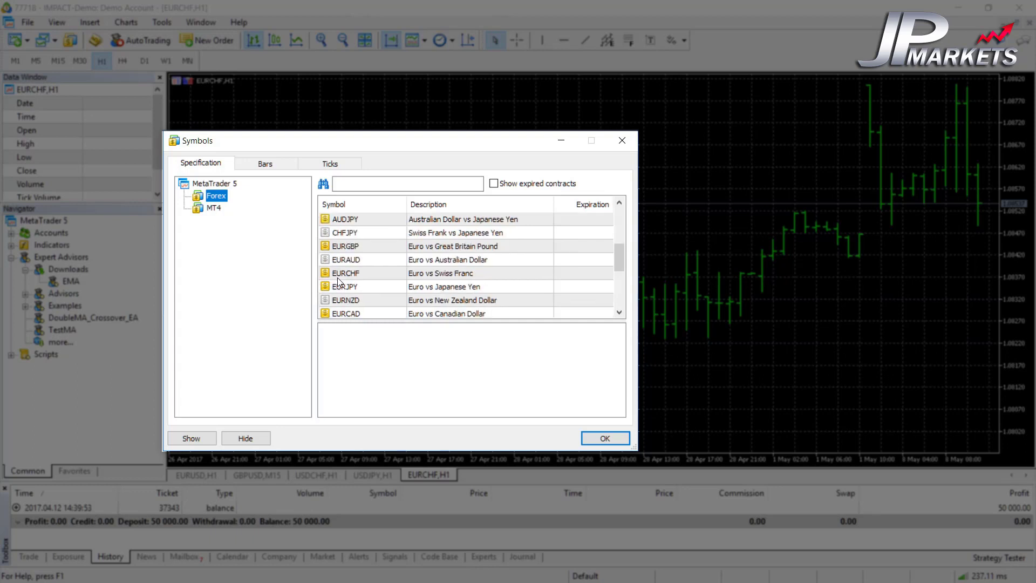
scroll(338, 277, "up", 3)
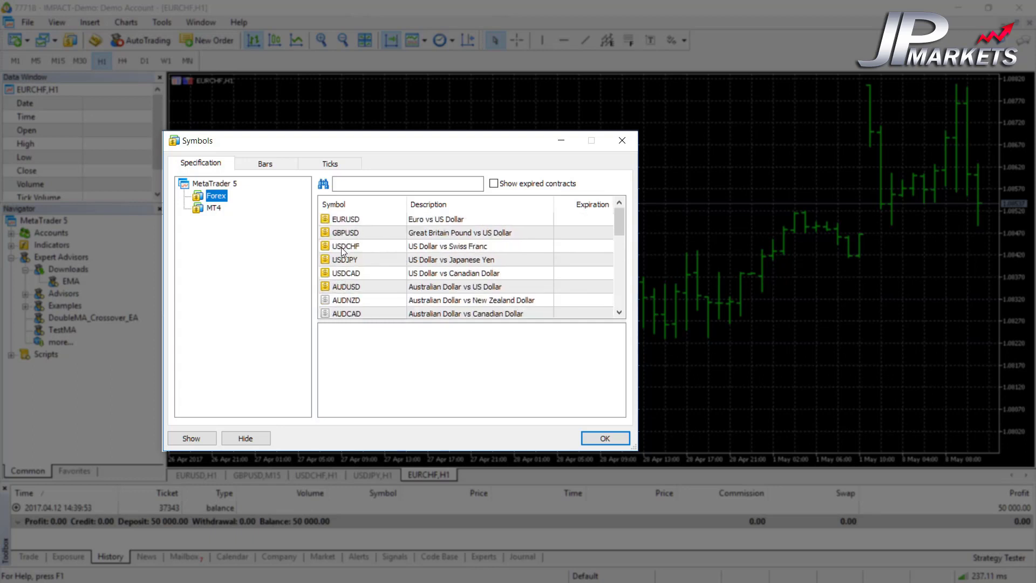
left_click(341, 303)
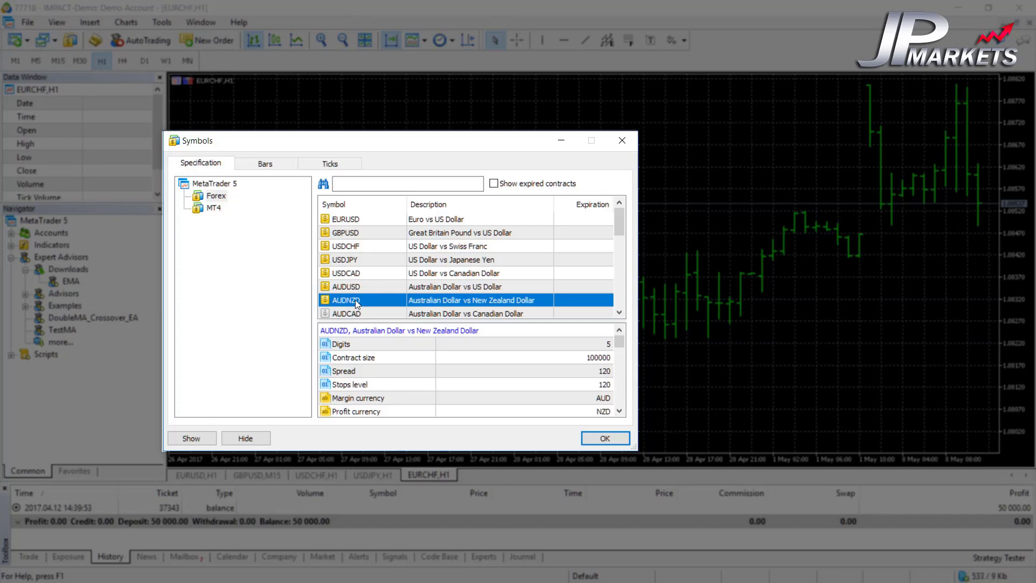
left_click(373, 185)
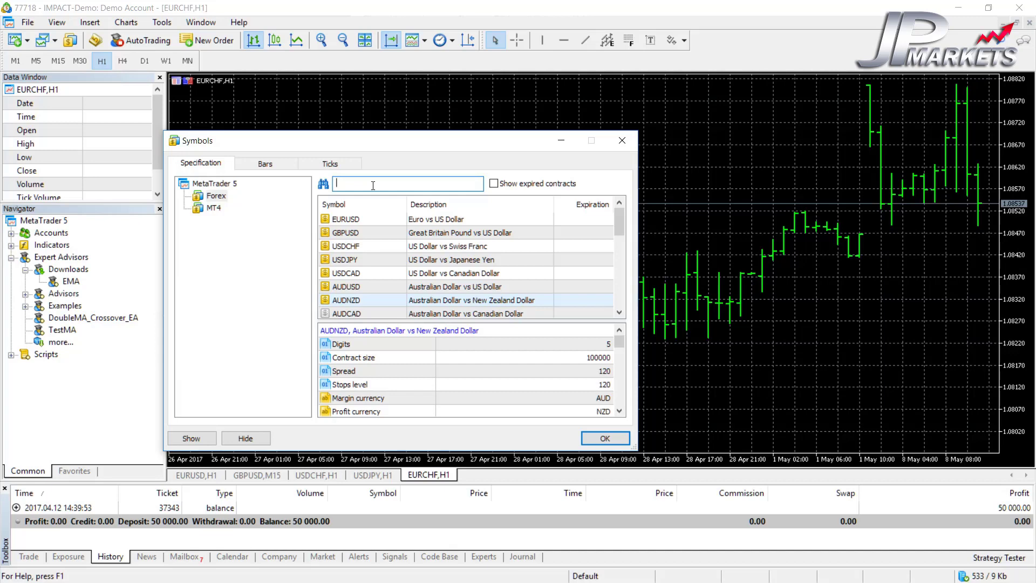
Step: Search for ZAR, enable the GBPZAR, USDZAR and EURZAR pairs, and confirm with OK
type("ZAR")
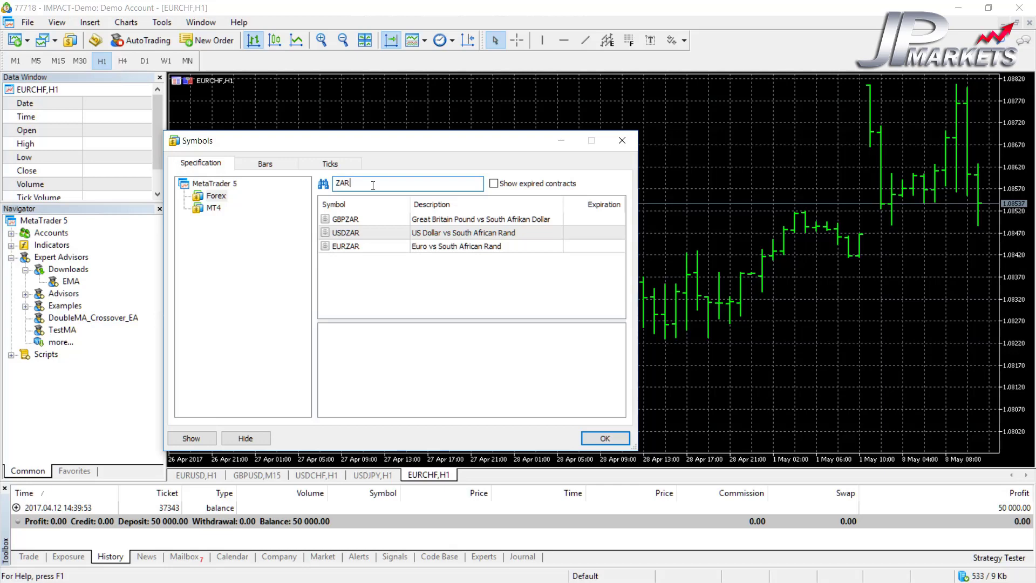
left_click(358, 219)
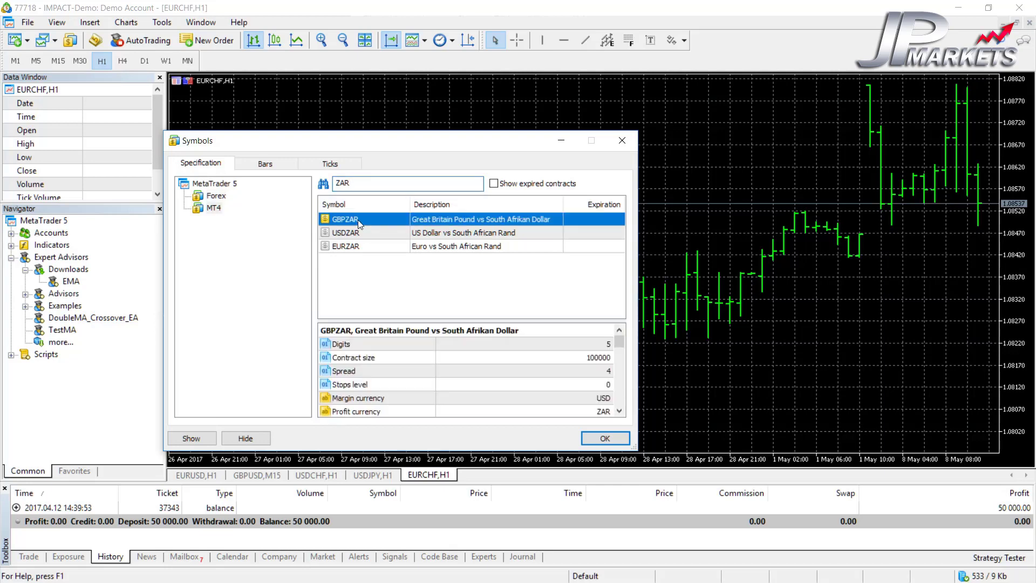
double_click(356, 233)
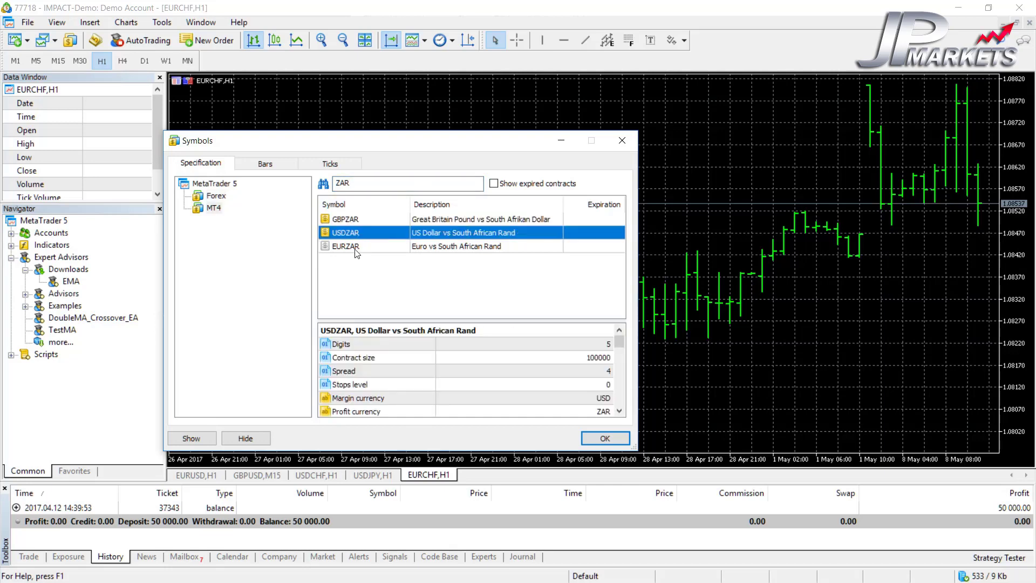
double_click(355, 247)
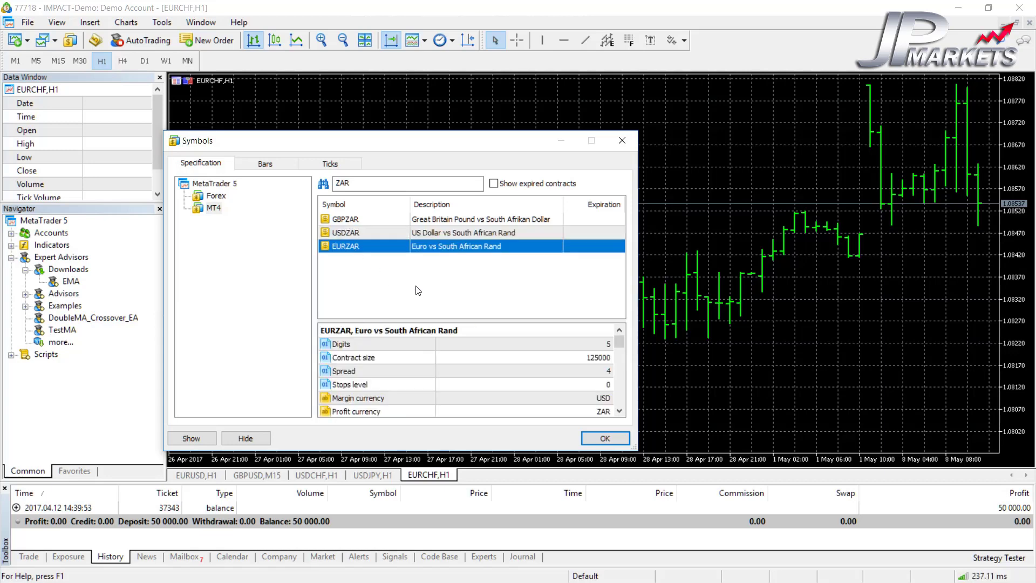
left_click(604, 438)
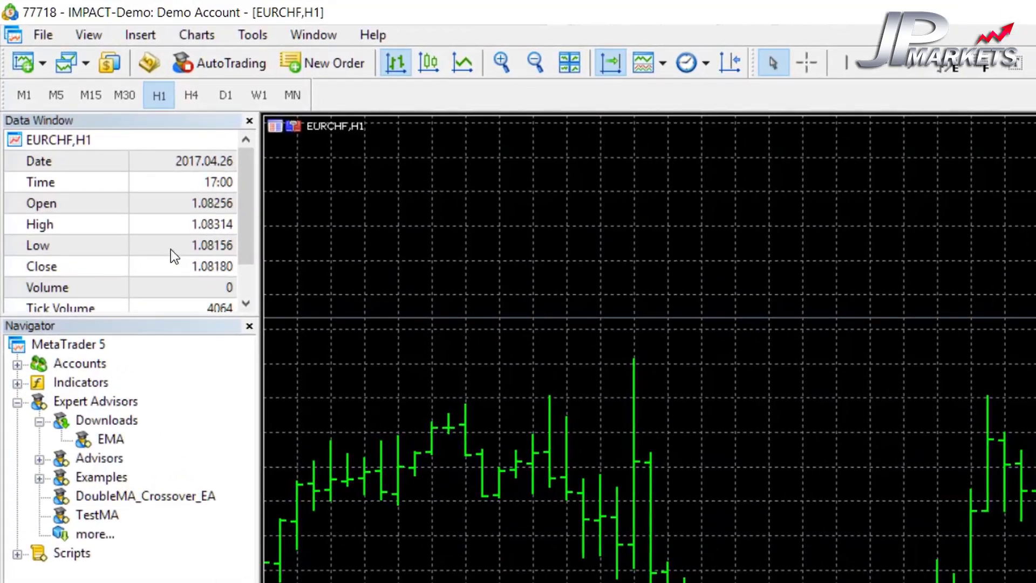
left_click(17, 42)
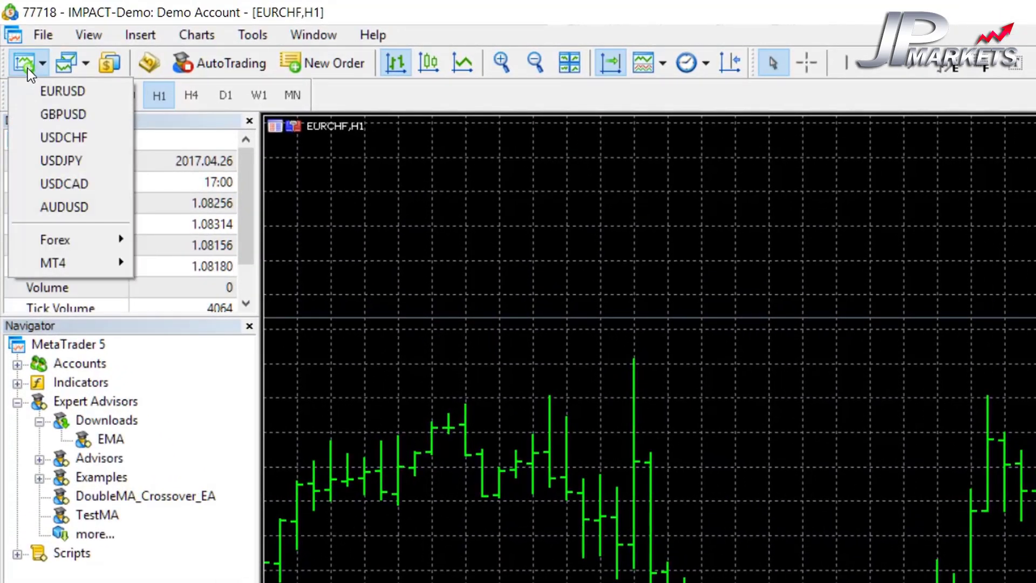
mouse_move(96, 263)
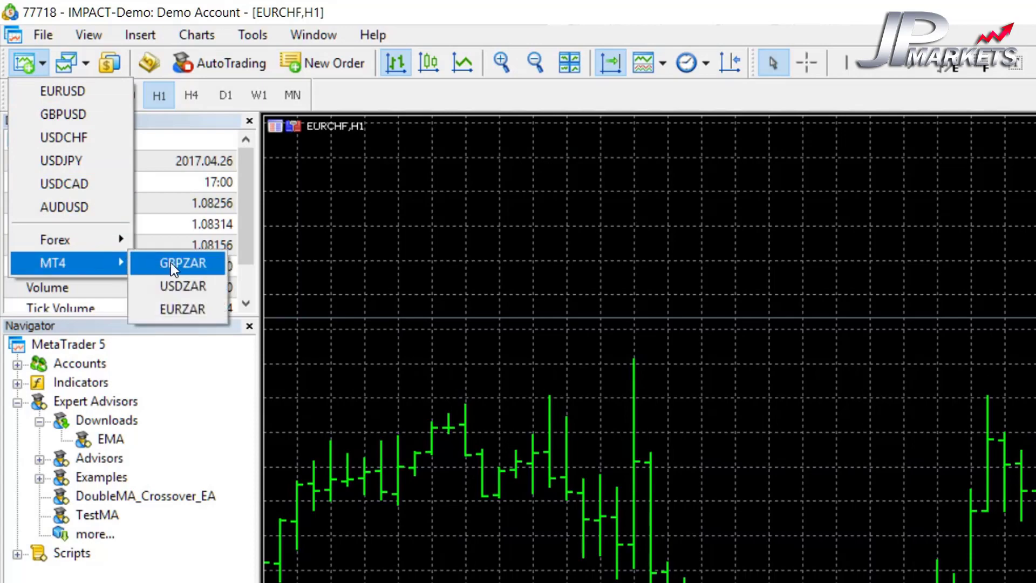
left_click(190, 263)
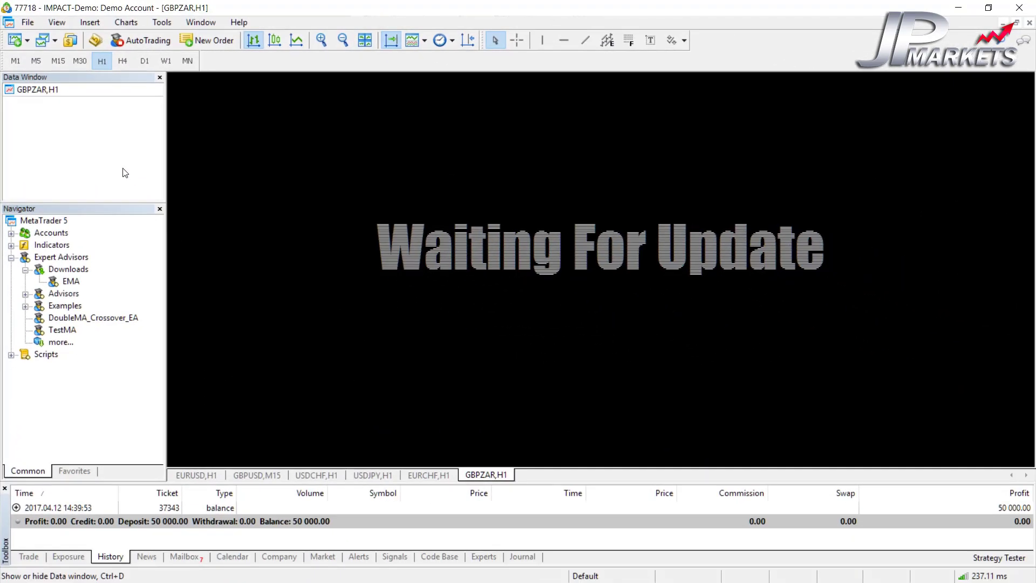
left_click(124, 173)
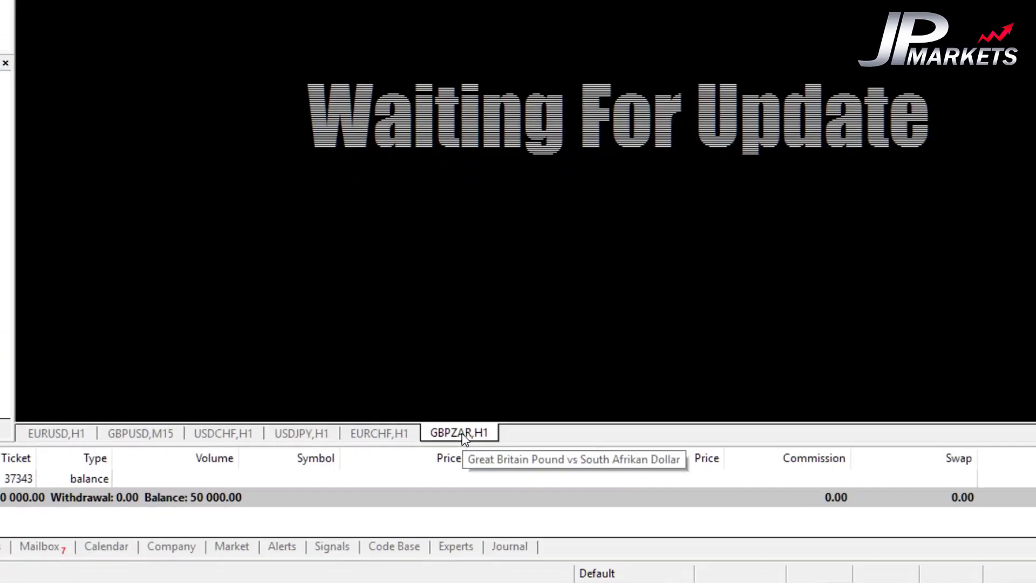
right_click(489, 476)
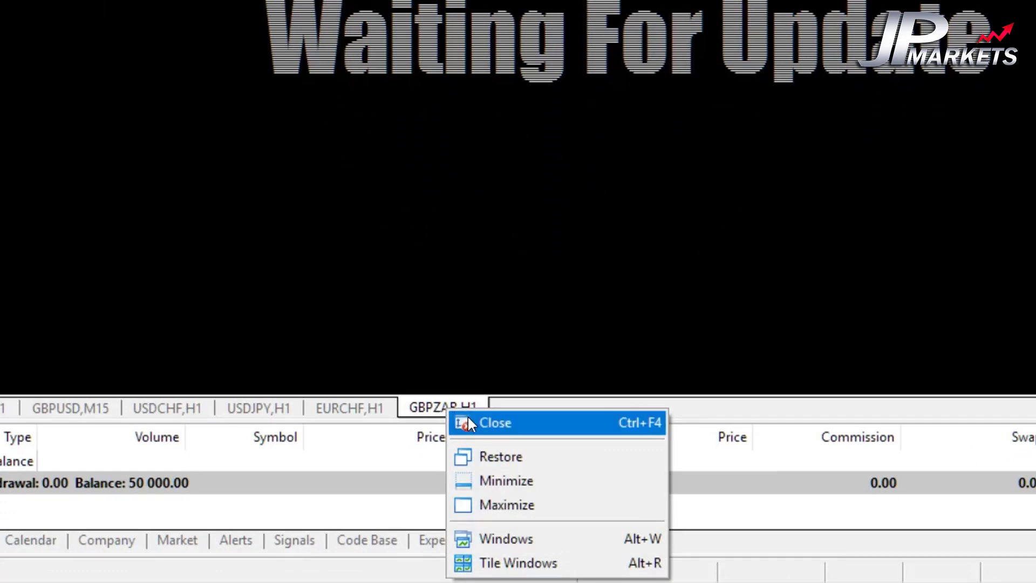
left_click(502, 424)
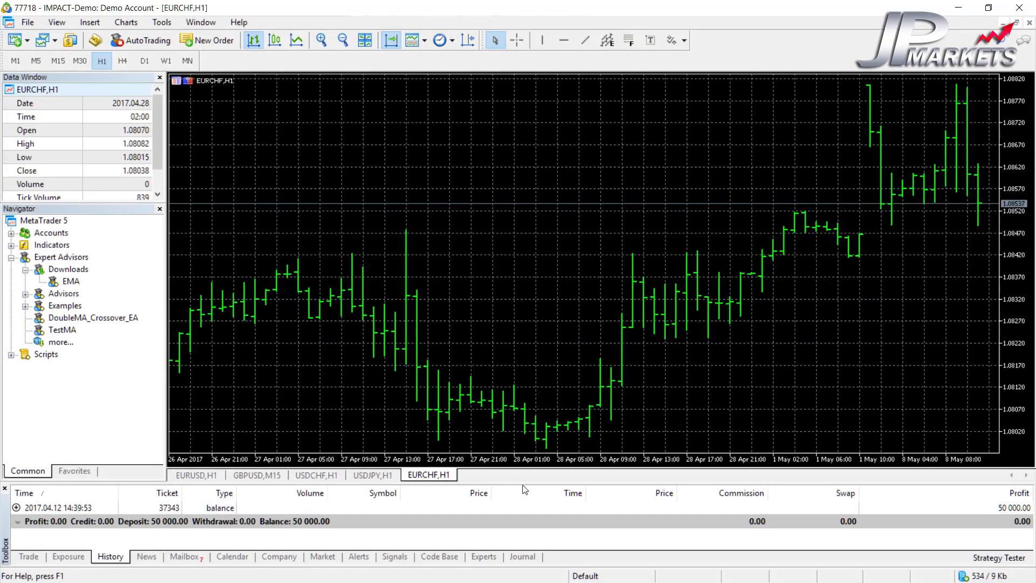
Step: Launch MetaEditor with the DoubleMA_Crossover_EA.mq5 source open
left_click(97, 41)
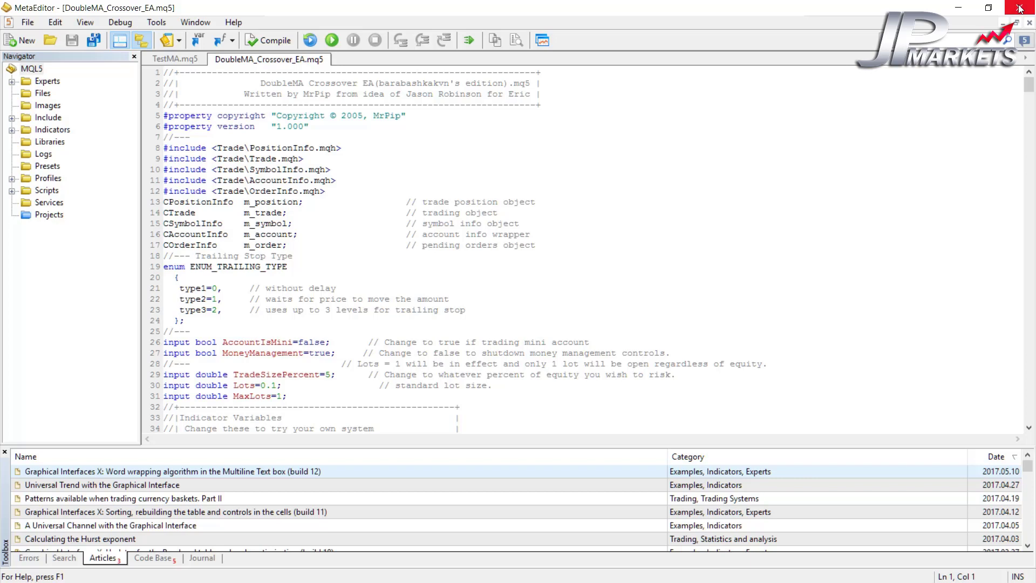
Step: Scroll through the EA code, then toggle AutoTrading on and back off so it stays disabled
scroll(679, 301, "down", 2)
scroll(678, 301, "down", 14)
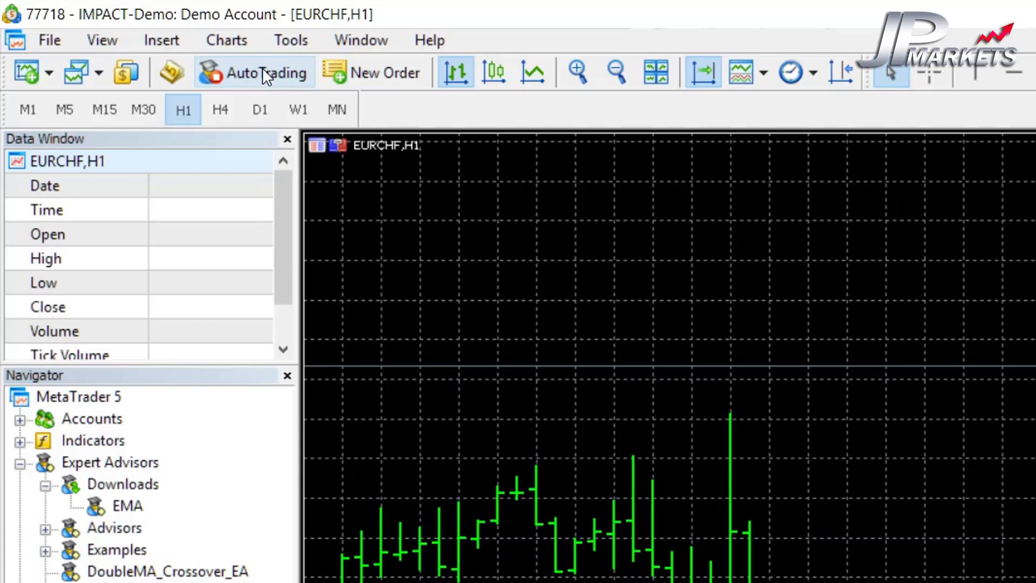
left_click(216, 85)
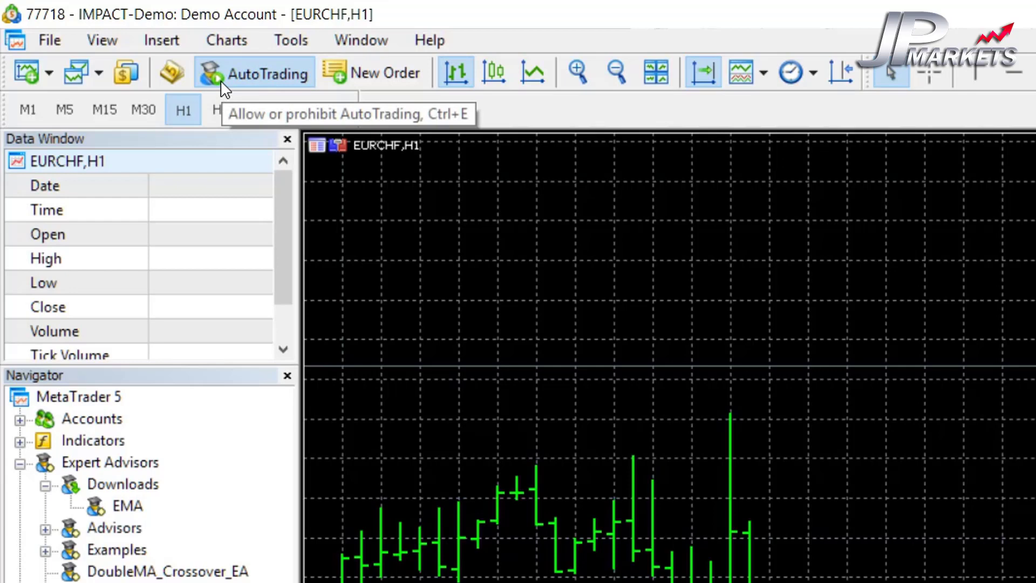
left_click(220, 80)
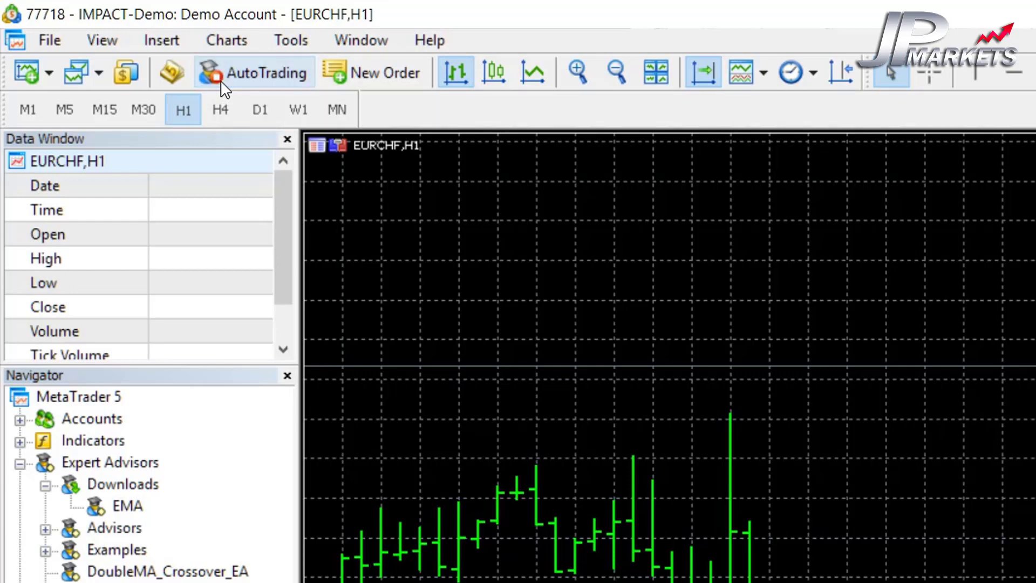